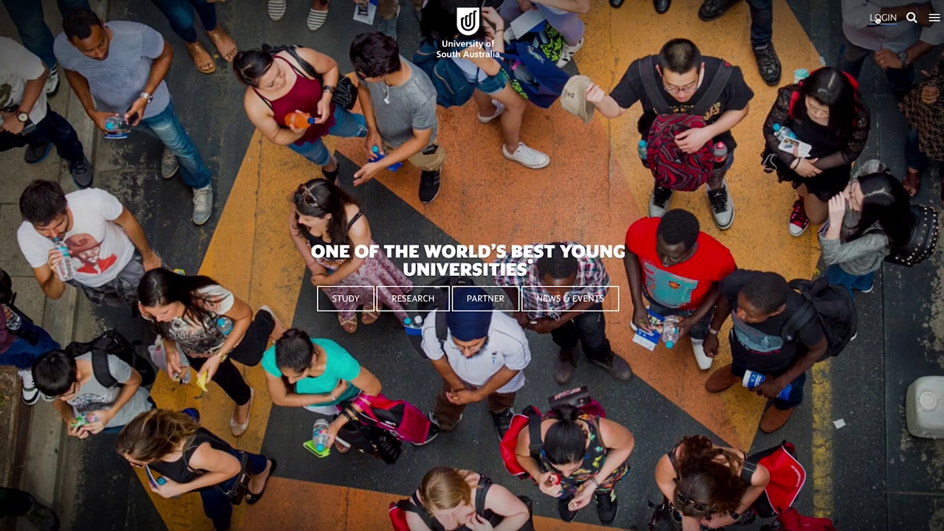
Log in to the myUniSA student portal through the Students login option.
click(879, 22)
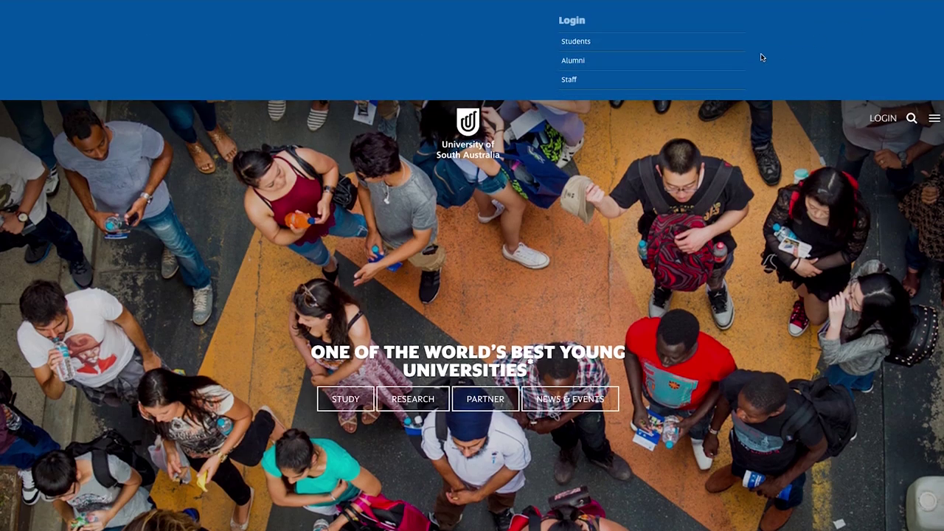
click(570, 46)
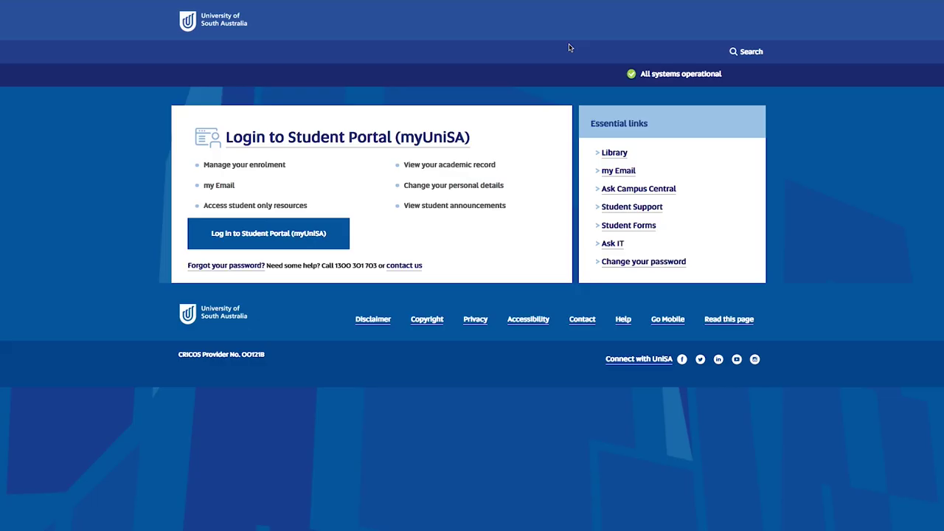
click(312, 233)
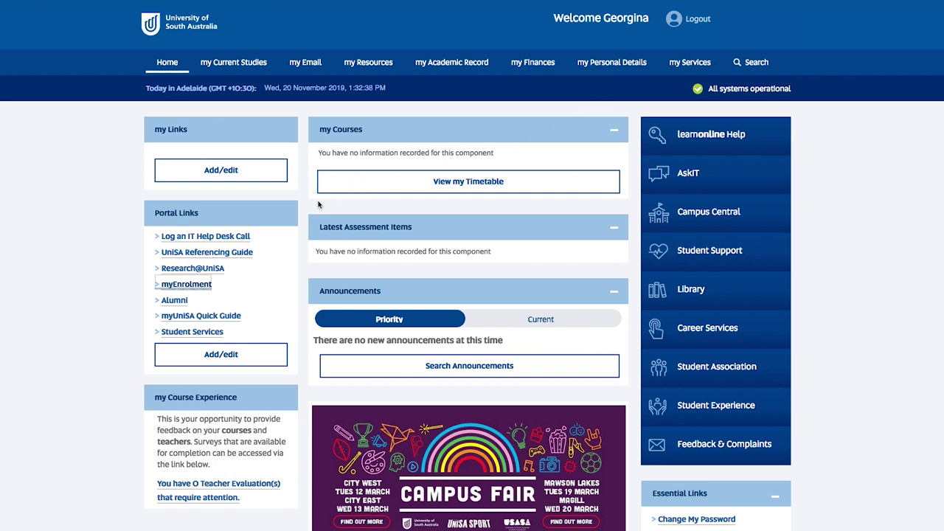
Open myEnrolment from the myUniSA Portal Links.
click(197, 286)
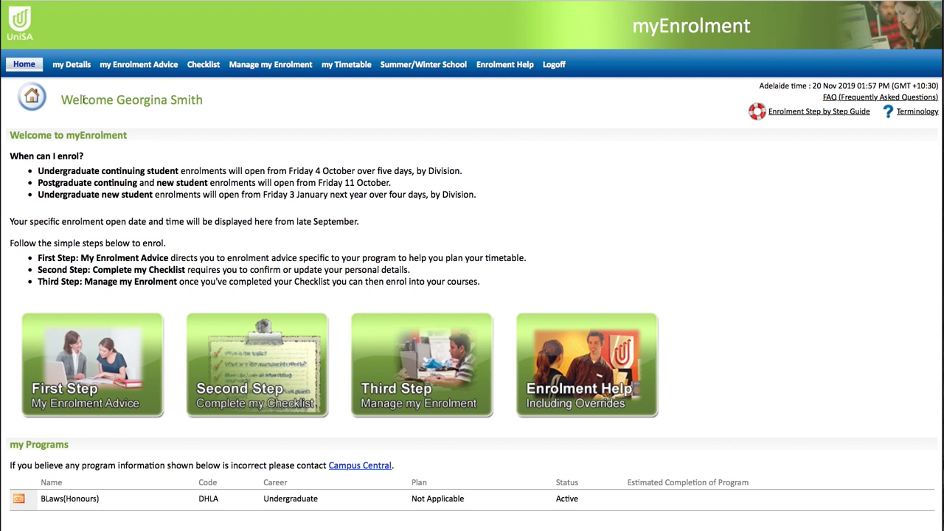
Open the DHLA program's enrolment advice and show its School of Law program table.
click(126, 66)
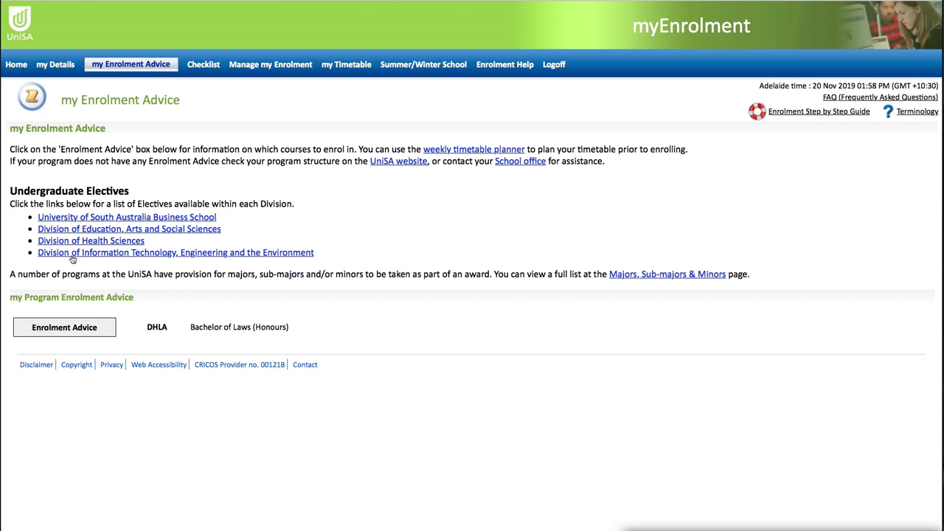
click(73, 332)
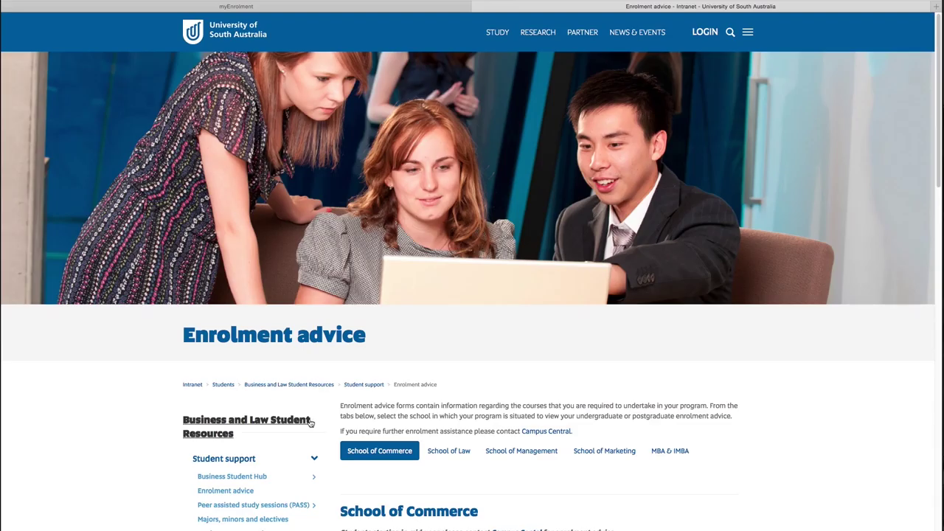
click(447, 453)
scroll(447, 455, down, 4)
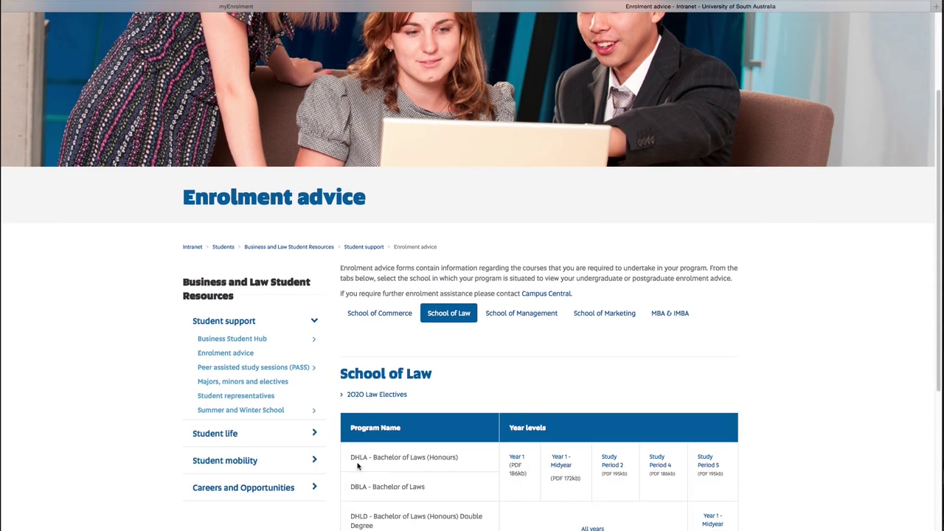
Open the DHLA Year 1 PDF, then the Foundations of Law Study Period 2 timetable.
click(516, 461)
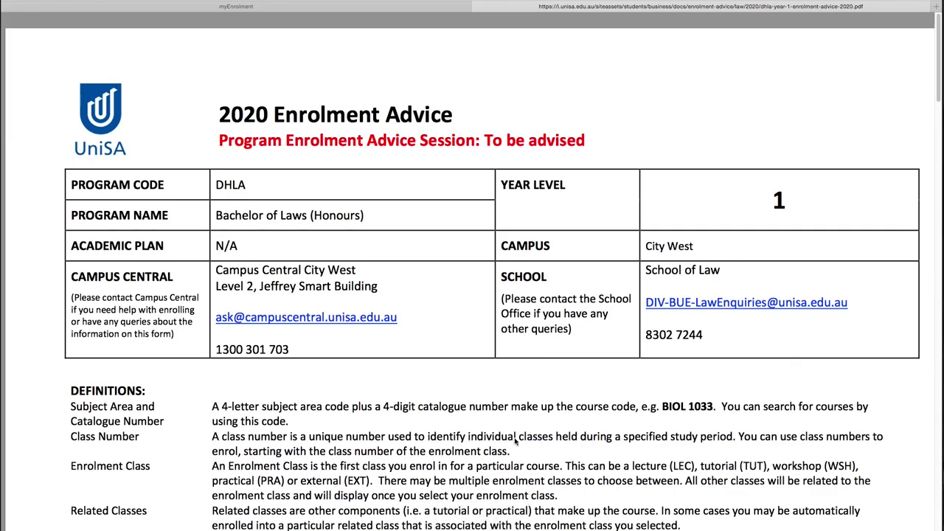
scroll(515, 440, down, 8)
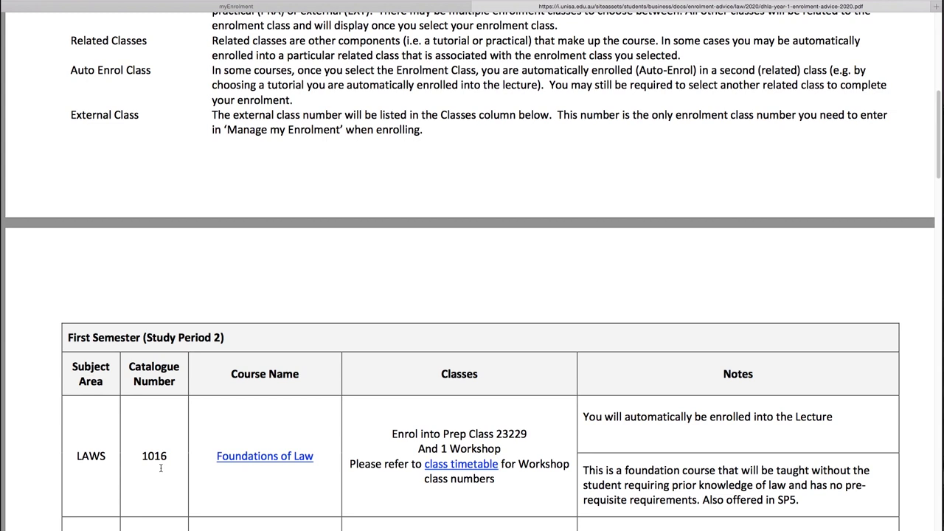
click(251, 463)
click(607, 275)
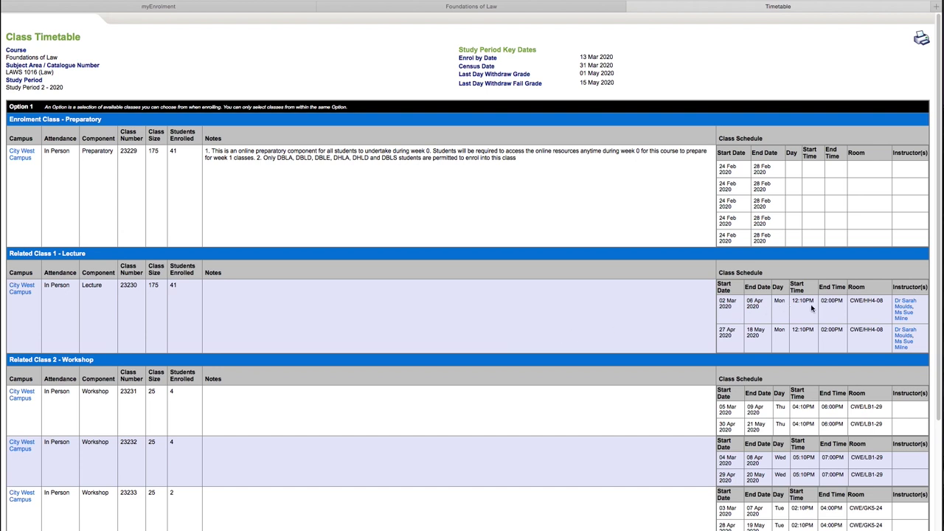
Scroll through the City West workshop classes 23231 to 23237, each of size 25.
scroll(149, 405, down, 3)
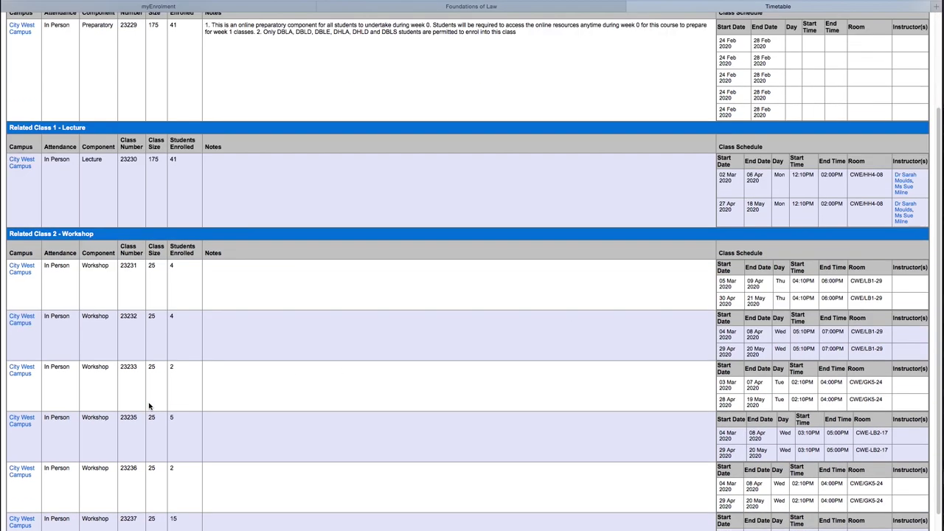
scroll(149, 405, down, 1)
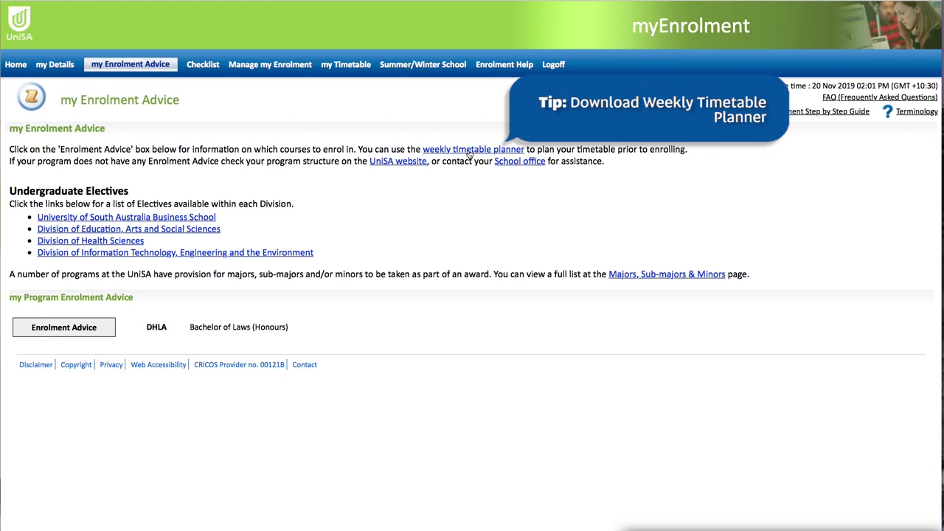
Download the weekly timetable planner and bring up the 12-step enrolment checklist.
click(468, 151)
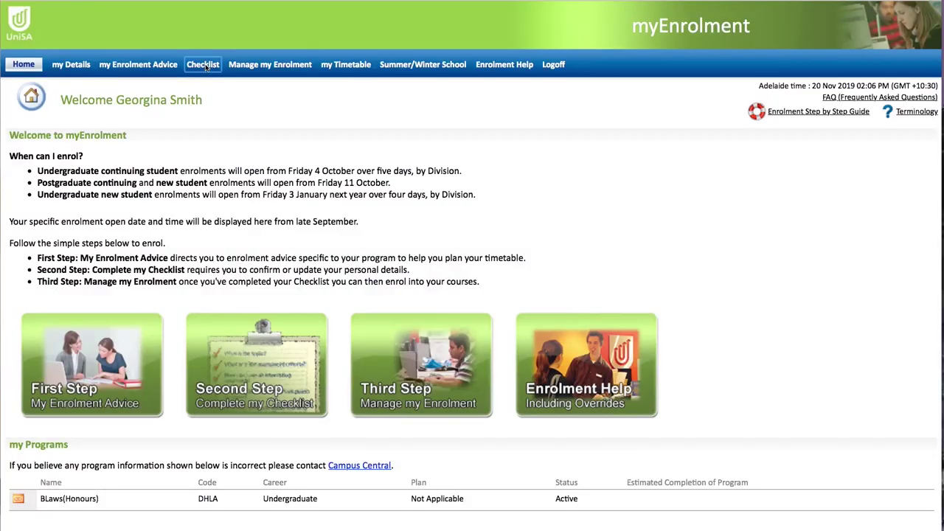
click(201, 67)
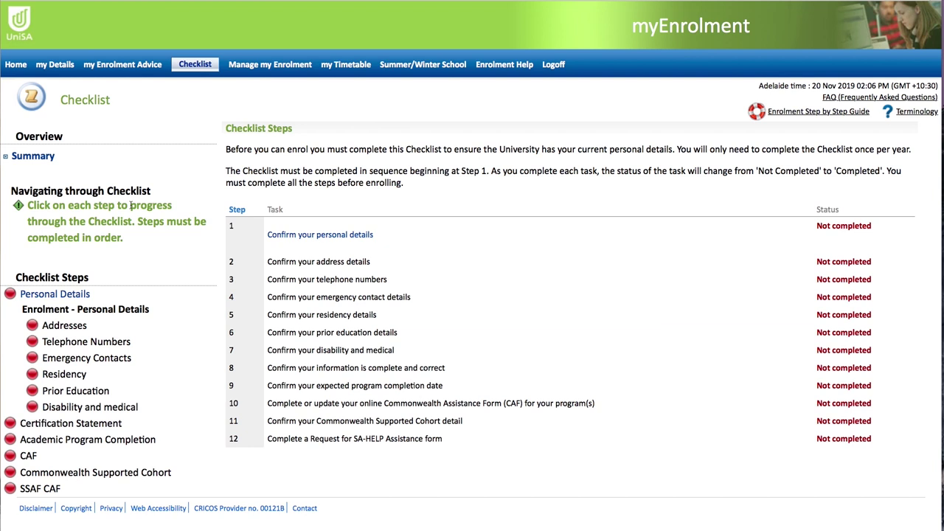
Confirm the Personal Details, Addresses and Telephone Numbers checklist steps.
click(68, 296)
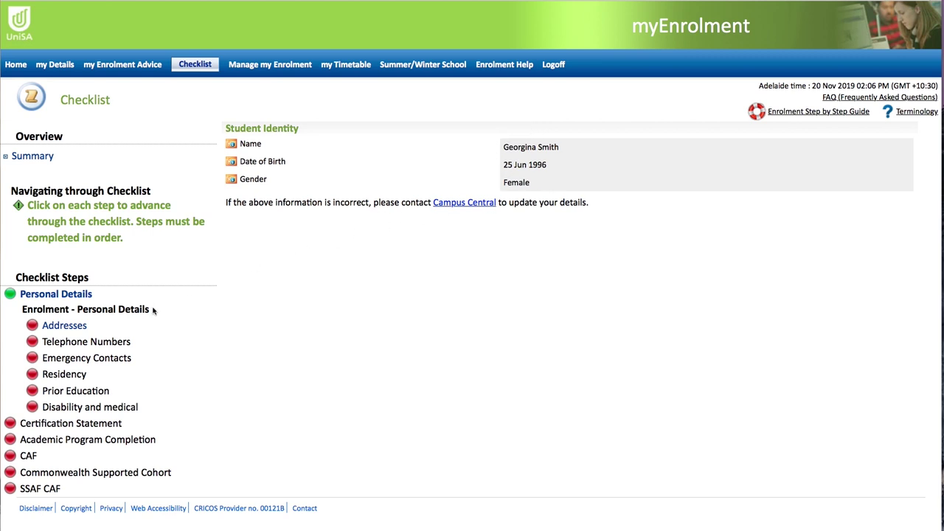
click(70, 329)
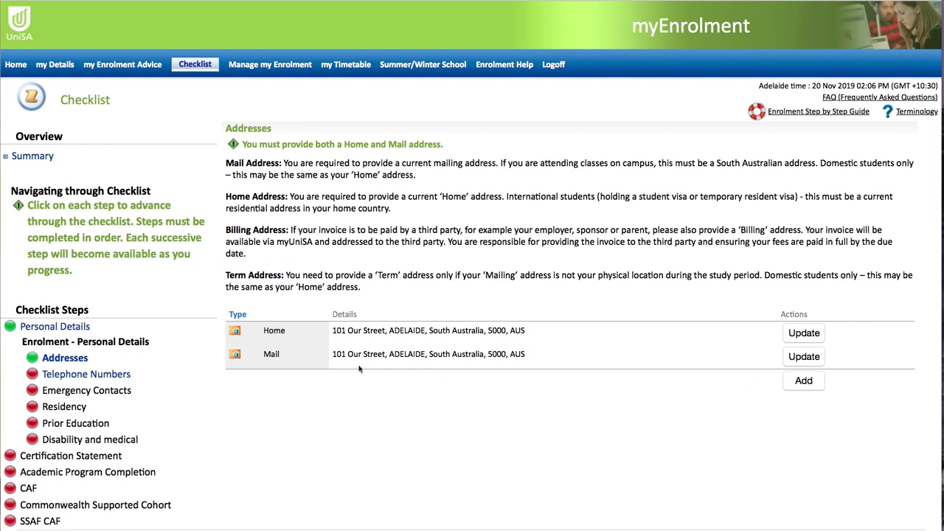
click(87, 375)
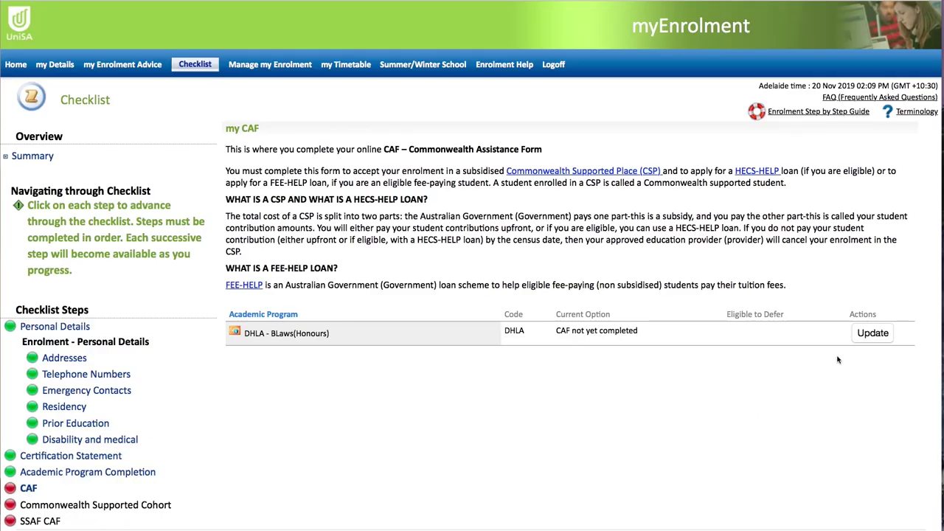
Fill in the DHLA CAF, answering Yes to residency, through to the tax file number page.
click(873, 334)
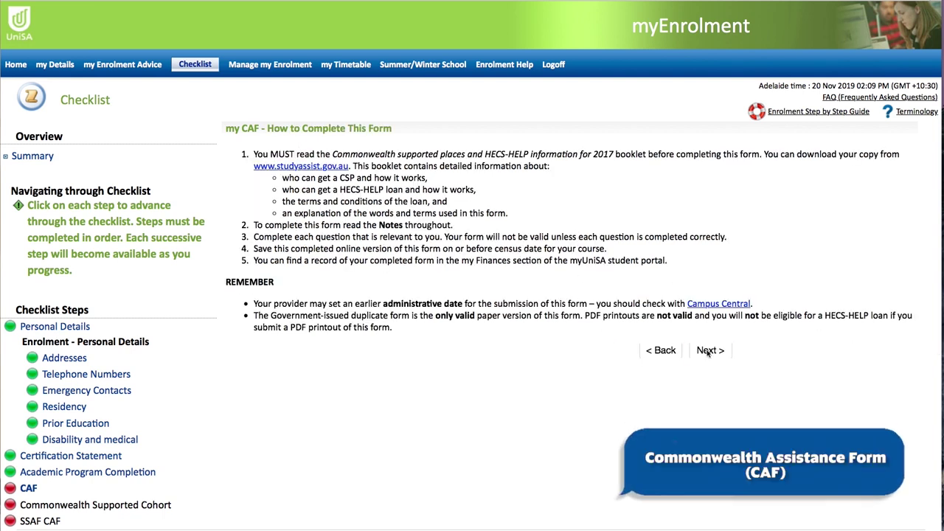
click(708, 351)
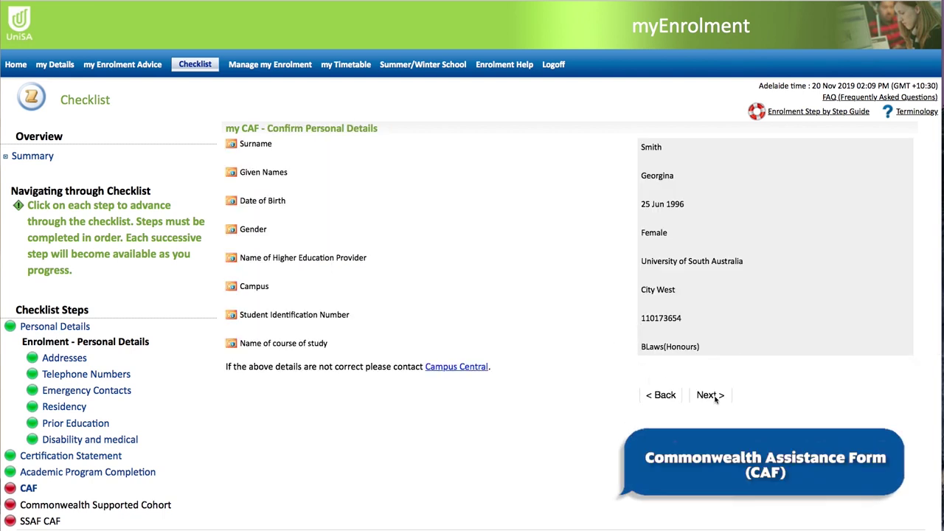
click(710, 396)
click(461, 198)
scroll(462, 197, down, 5)
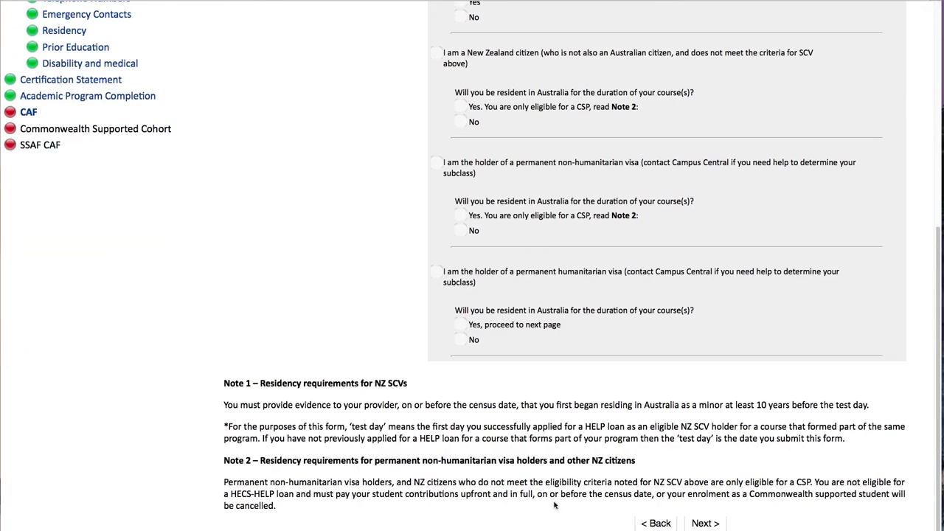
click(698, 524)
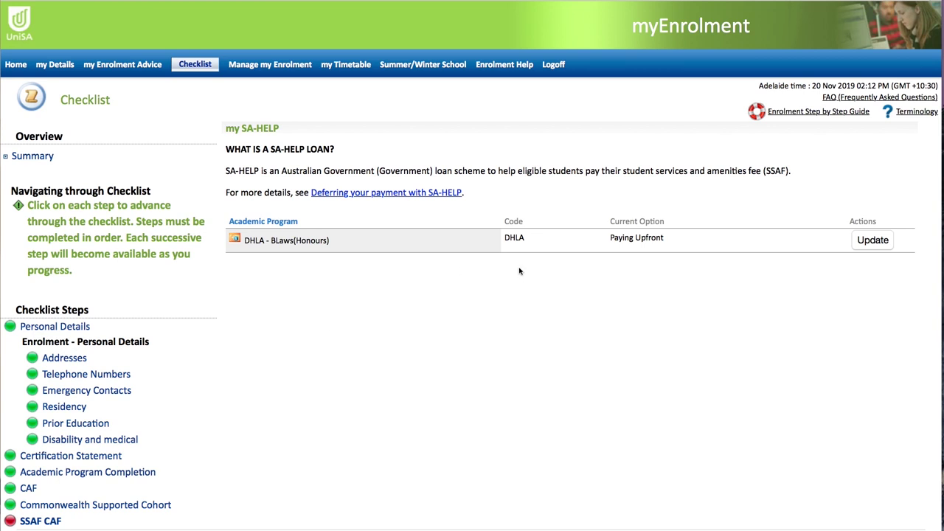
Choose 'I wish to request a SA-HELP loan' for BLaws(Honours) and answer Yes to citizenship.
click(868, 246)
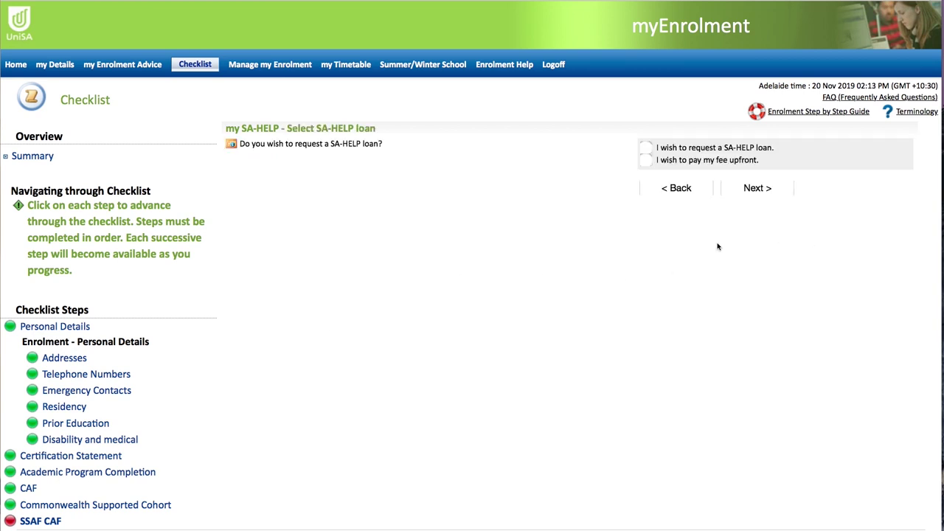
click(646, 147)
click(750, 188)
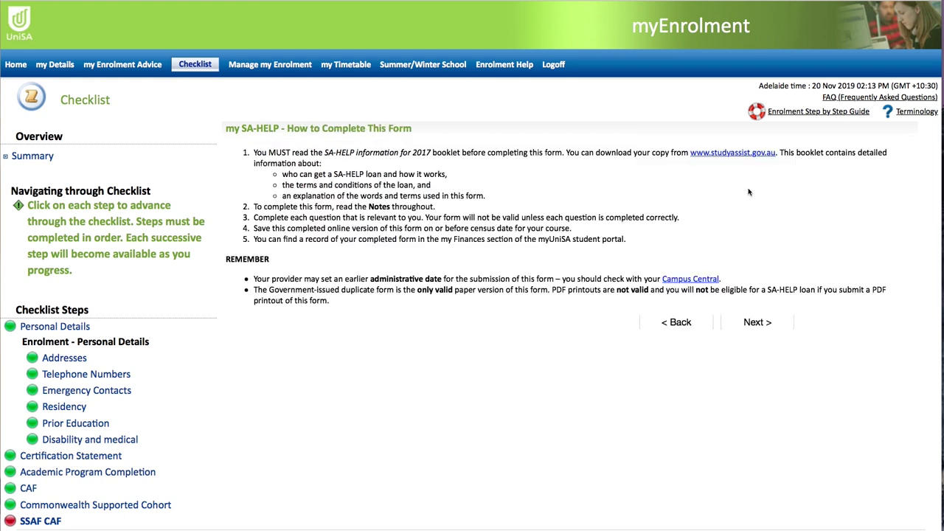
click(754, 324)
click(757, 414)
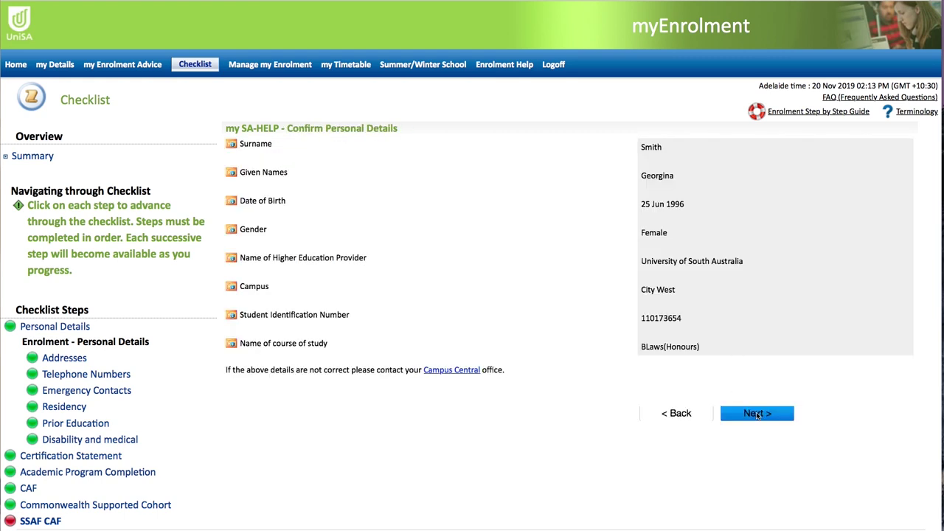
click(461, 196)
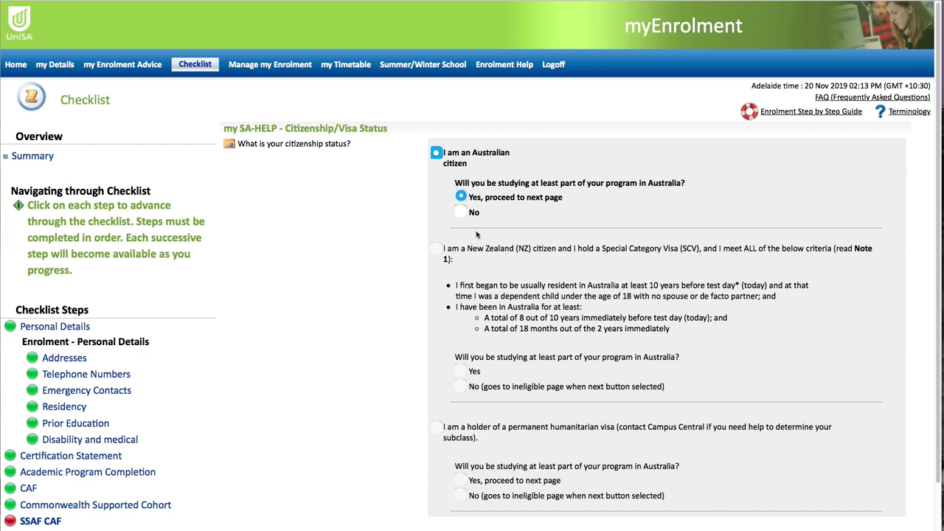
scroll(476, 235, down, 3)
click(742, 524)
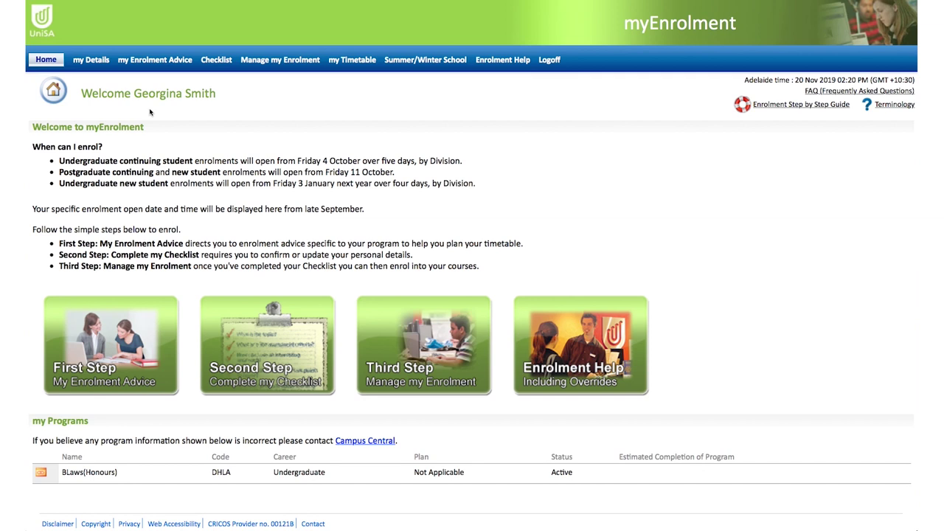
In Manage my Enrolment, select Study Period 2 - 2020 and start adding a course.
click(270, 64)
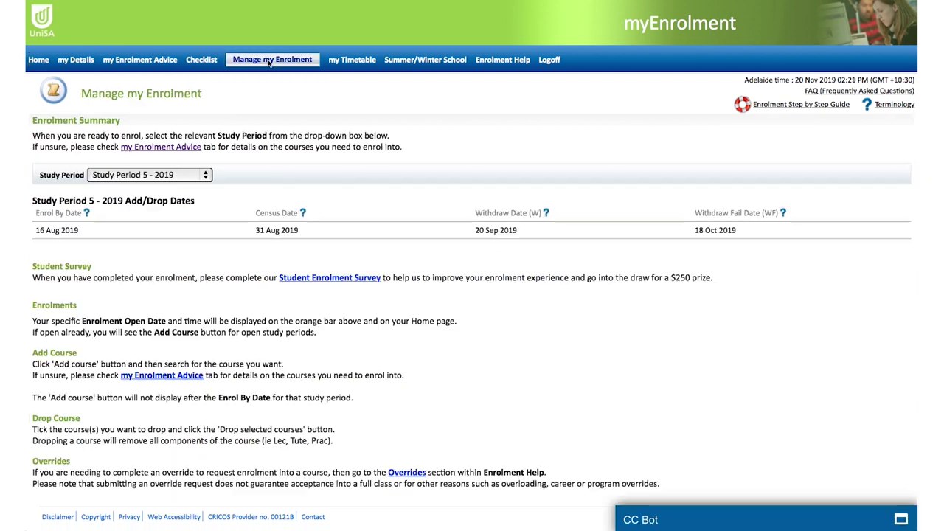
click(196, 175)
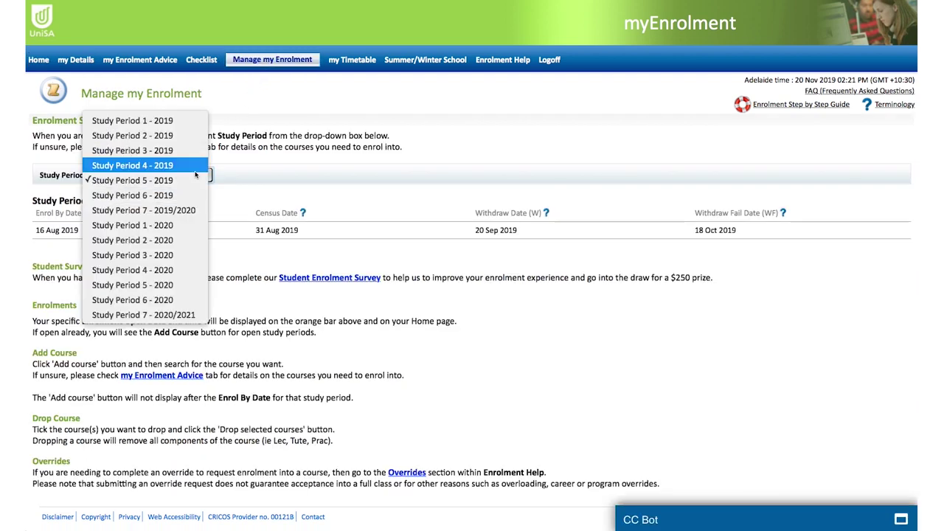
click(169, 234)
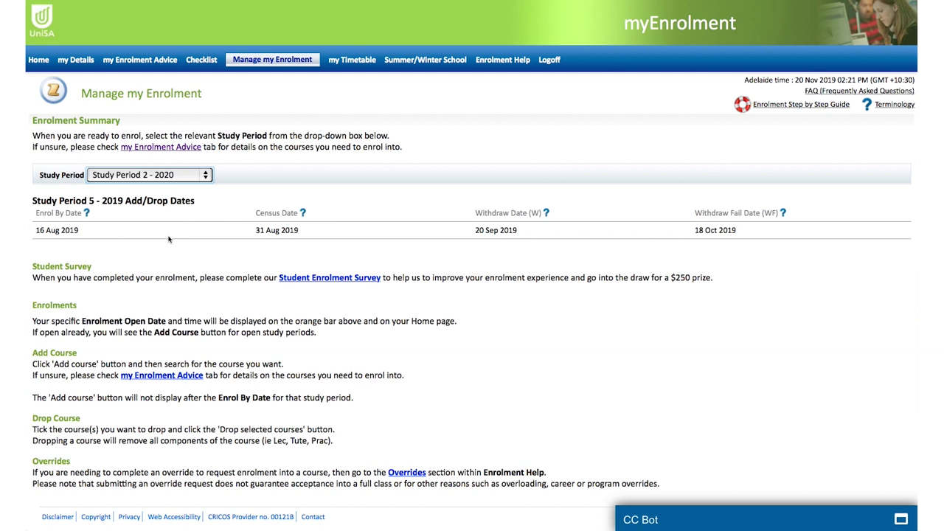
click(296, 271)
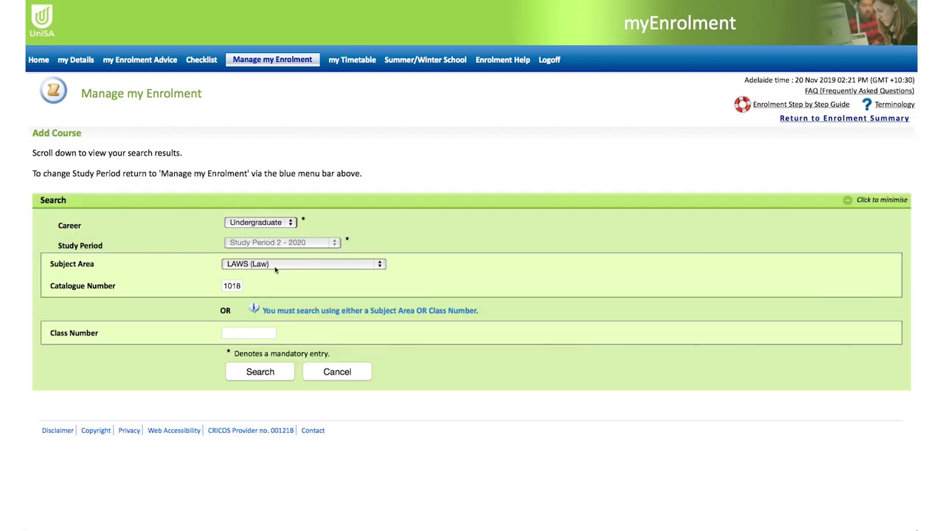
Search for the course with Subject Area LAWS (Law) and Catalogue Number 1016.
click(262, 269)
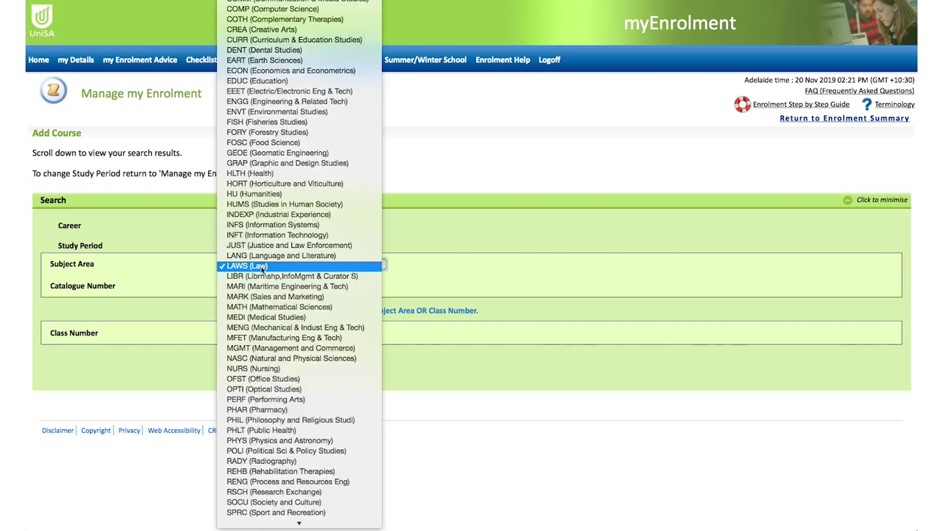
click(267, 267)
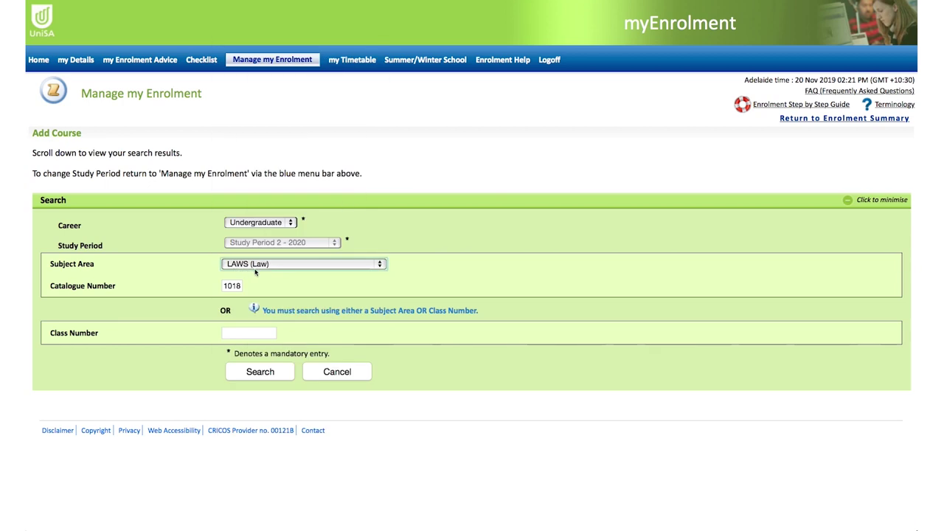
click(234, 285)
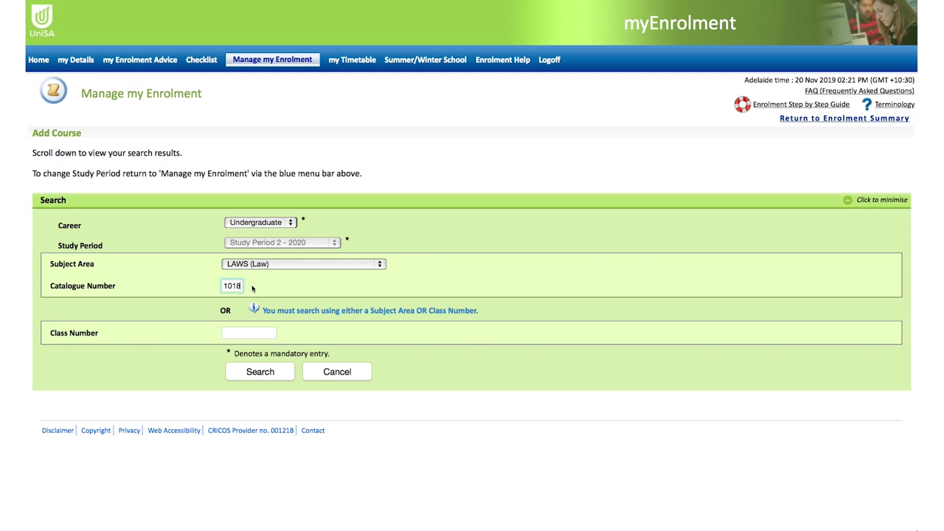
text(6)
click(257, 375)
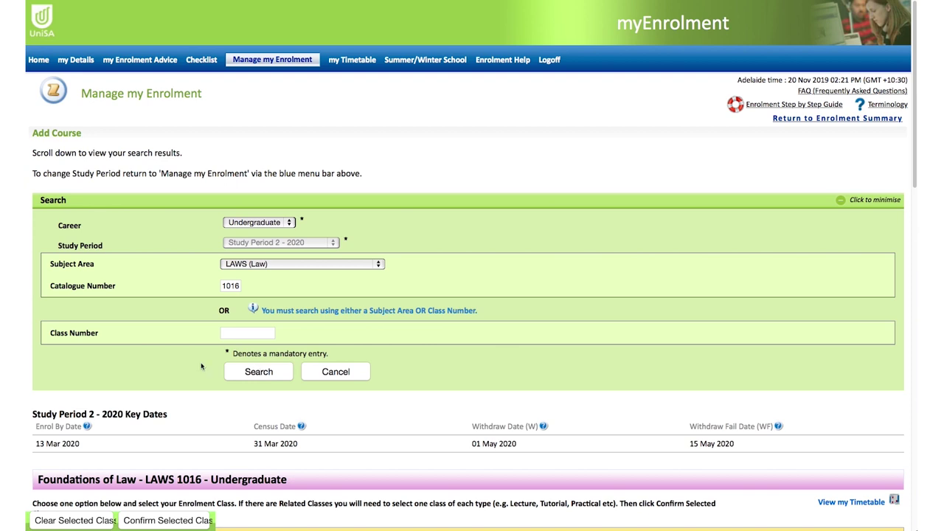
Select Prep class 23229 and Workshop class 23231, then confirm the selected classes.
scroll(200, 367, down, 5)
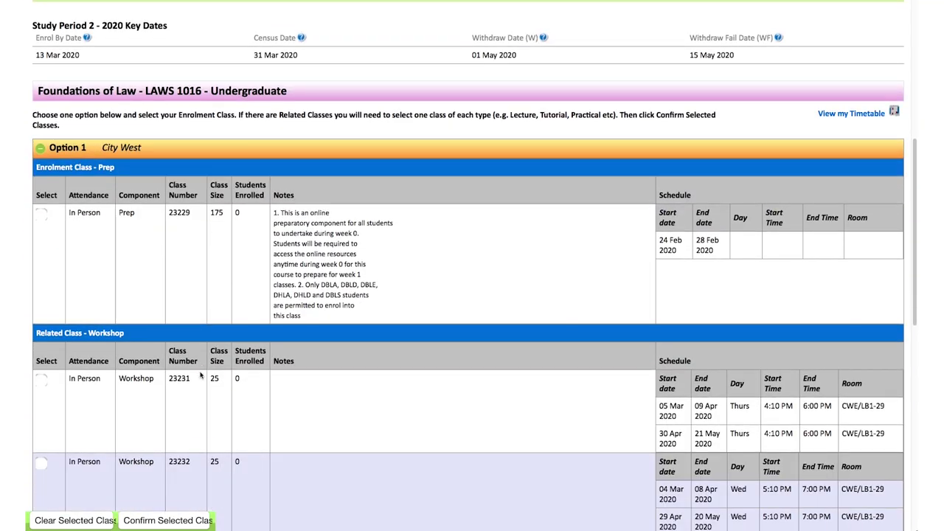
click(41, 214)
click(41, 380)
scroll(96, 394, down, 9)
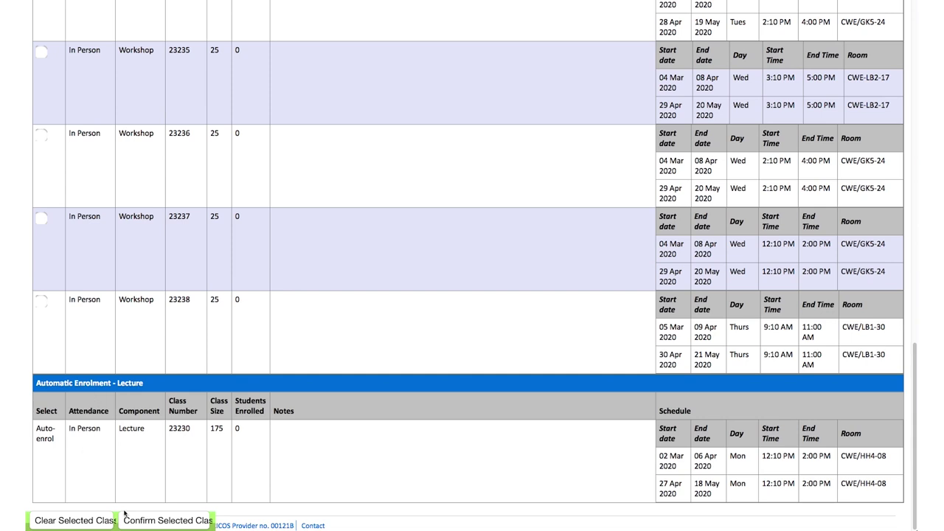
click(163, 521)
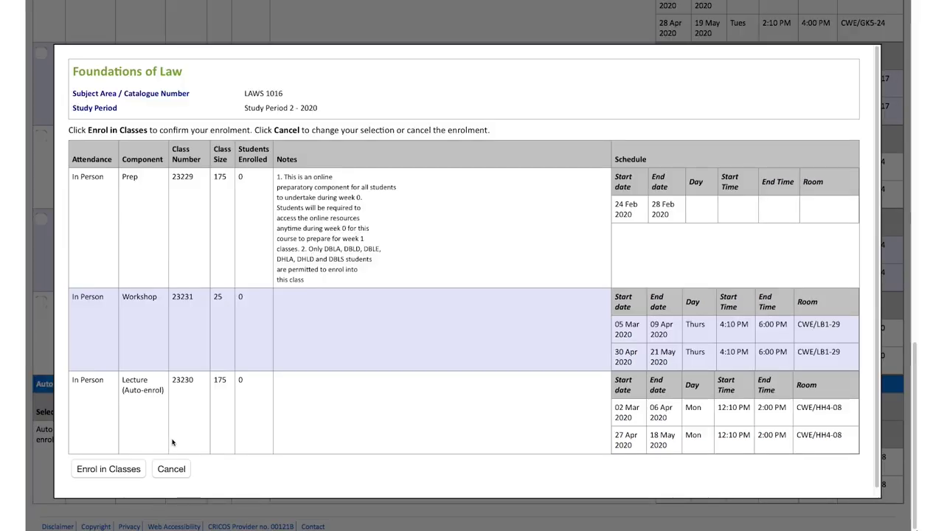
Enrol in classes 23229, 23231 and 23230, then return to the Enrolment Summary.
click(103, 470)
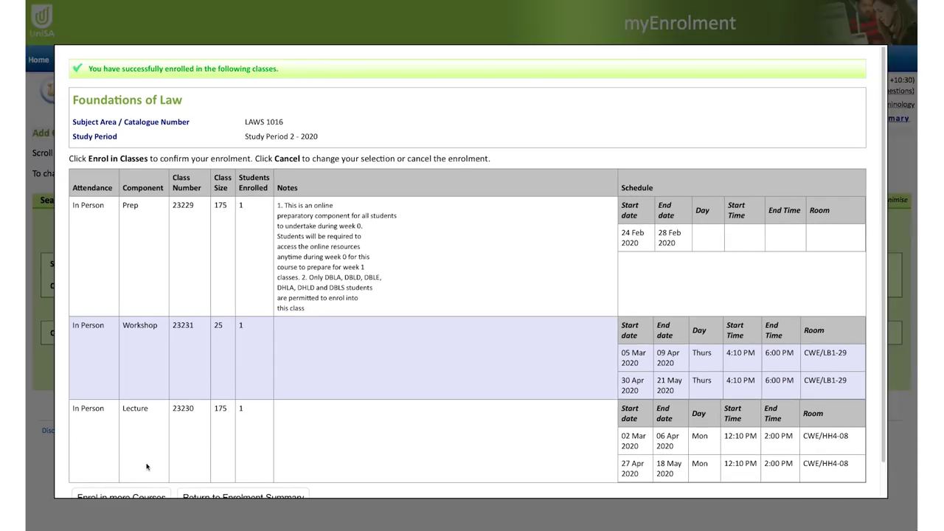
scroll(146, 466, down, 1)
click(234, 477)
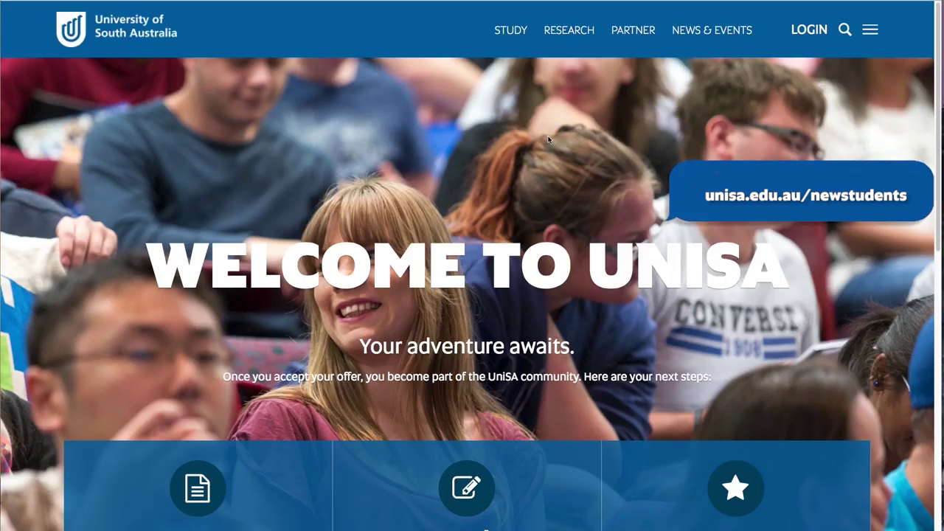
Scroll the 'Welcome to UniSA' page down to the Prepare, Enrol and Start cards.
scroll(548, 140, down, 3)
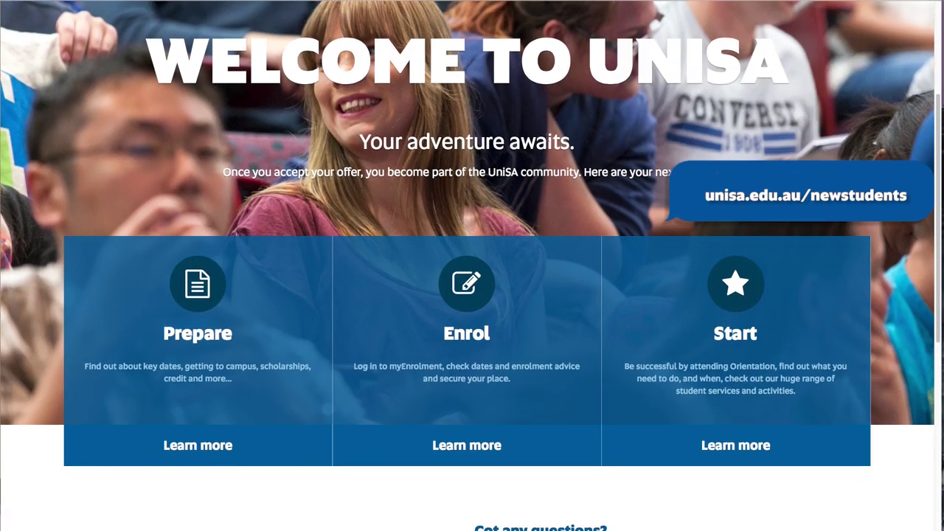